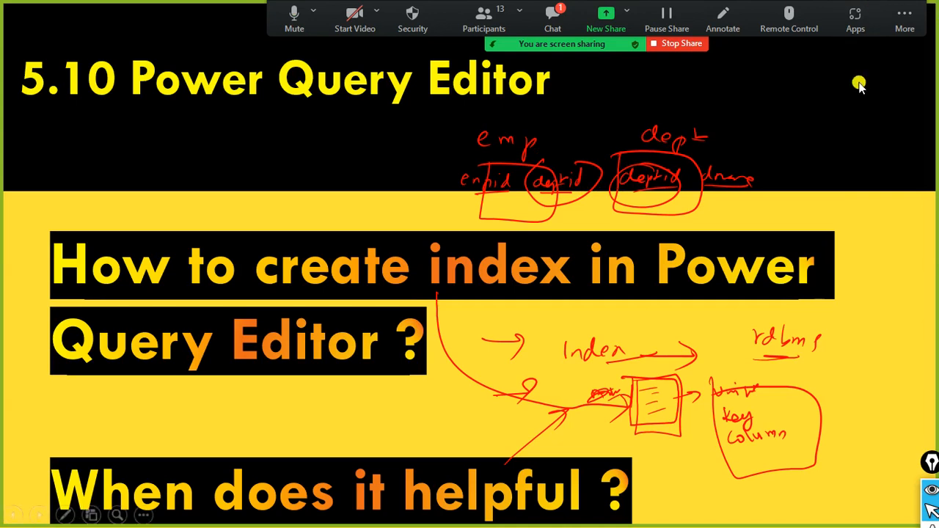
Check the meeting chat messages and return to the slide on creating an index in Power Query Editor
click(552, 15)
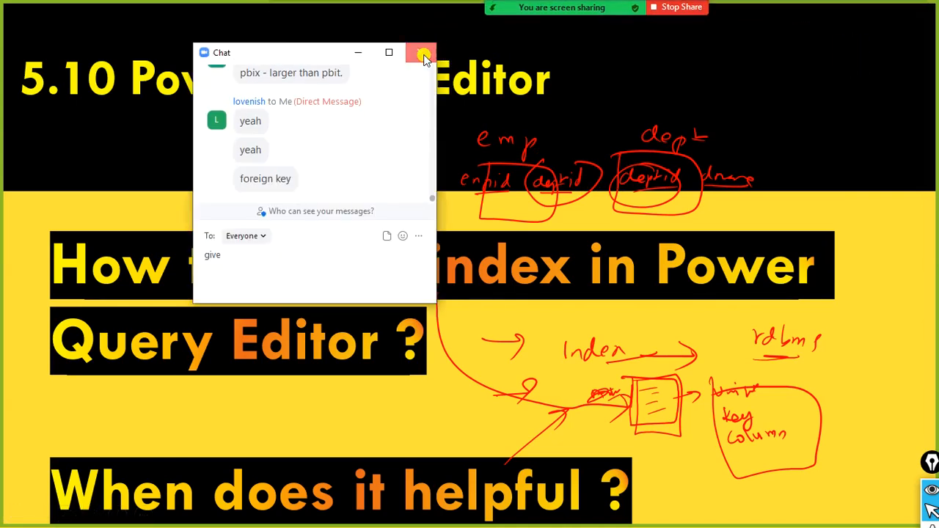
click(420, 52)
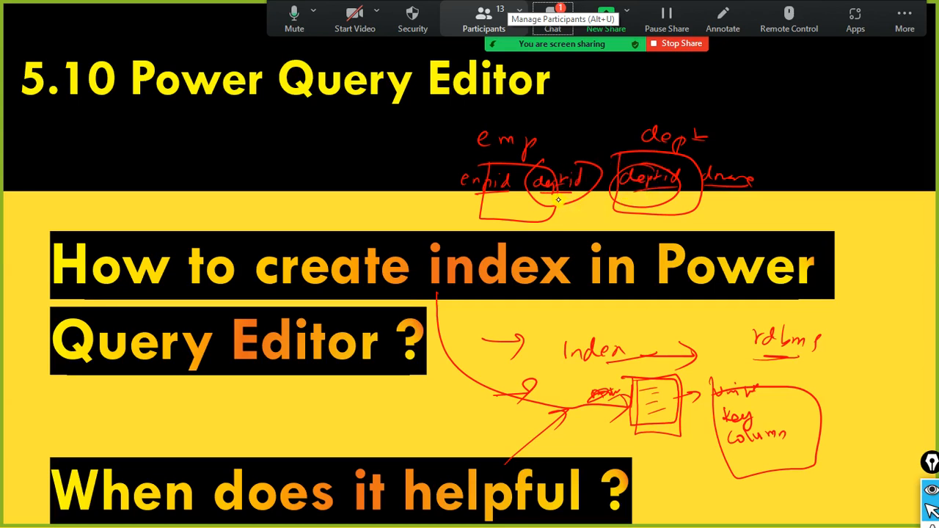
click(647, 204)
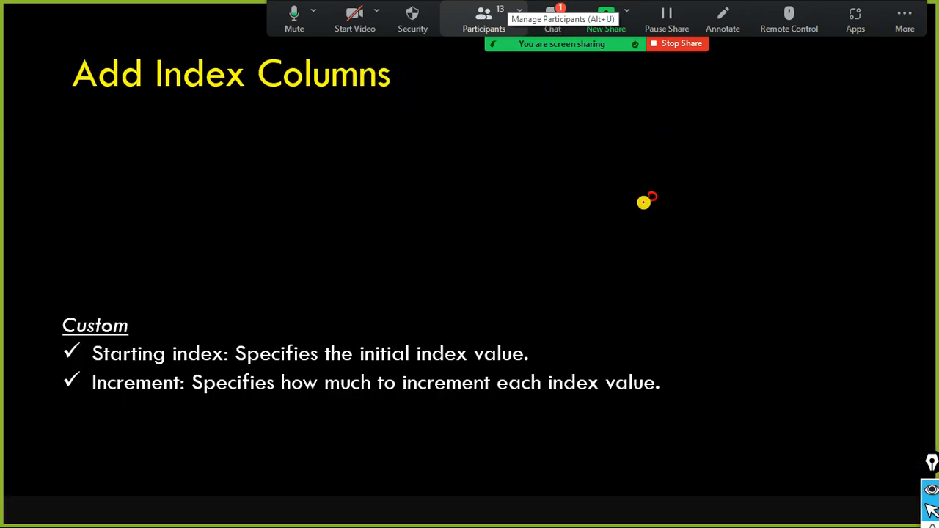
key(Left)
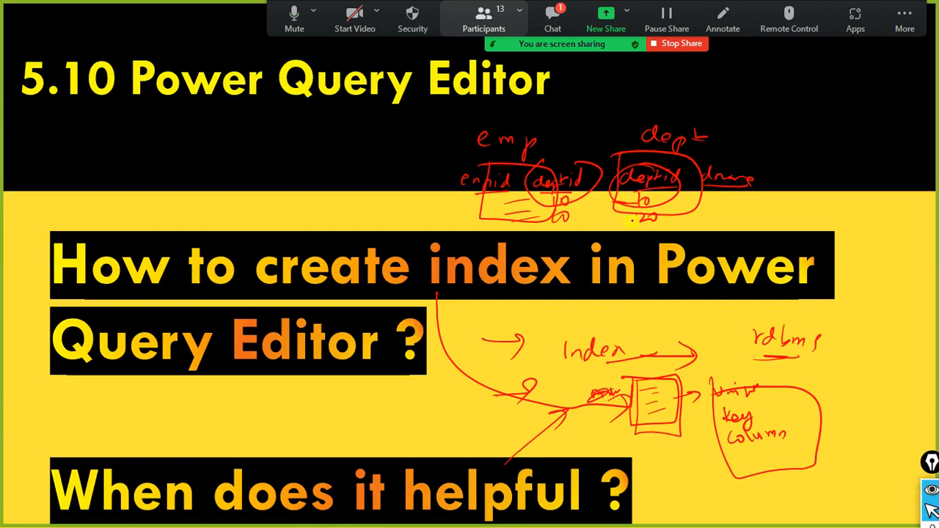
Annotate the emp and dept sketch with another emp deptid value and arrows linking the two deptid columns
mouse_move(590, 220)
mouse_down()
mouse_move(592, 235)
mouse_move(567, 235)
mouse_up()
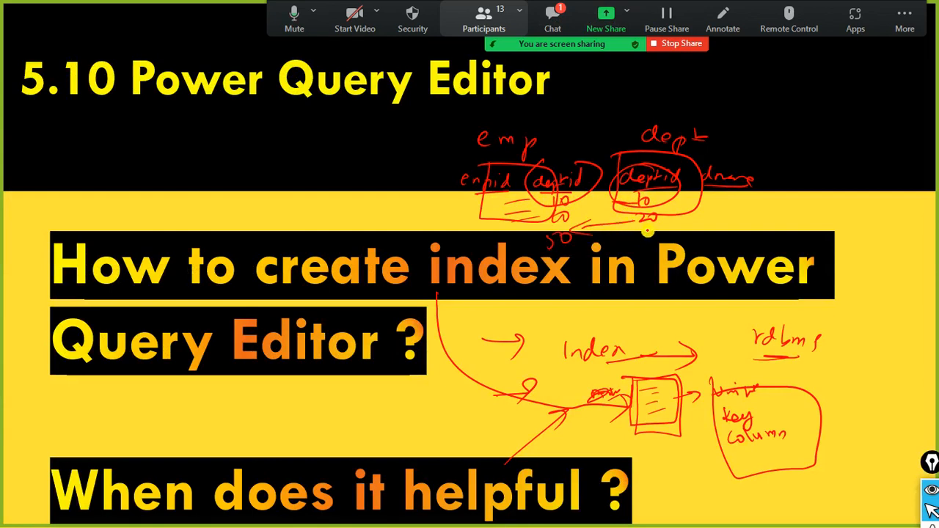
drag(629, 237, 644, 238)
drag(566, 175, 626, 176)
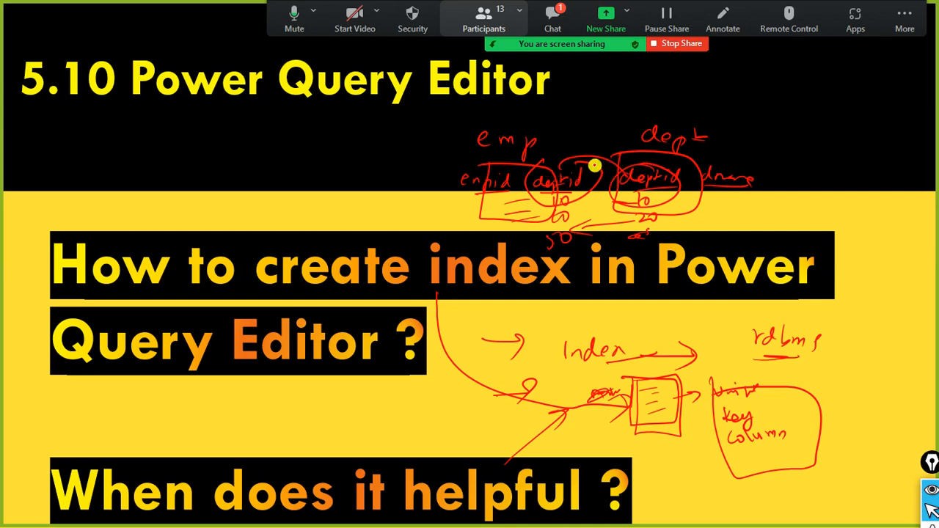
drag(566, 164, 589, 183)
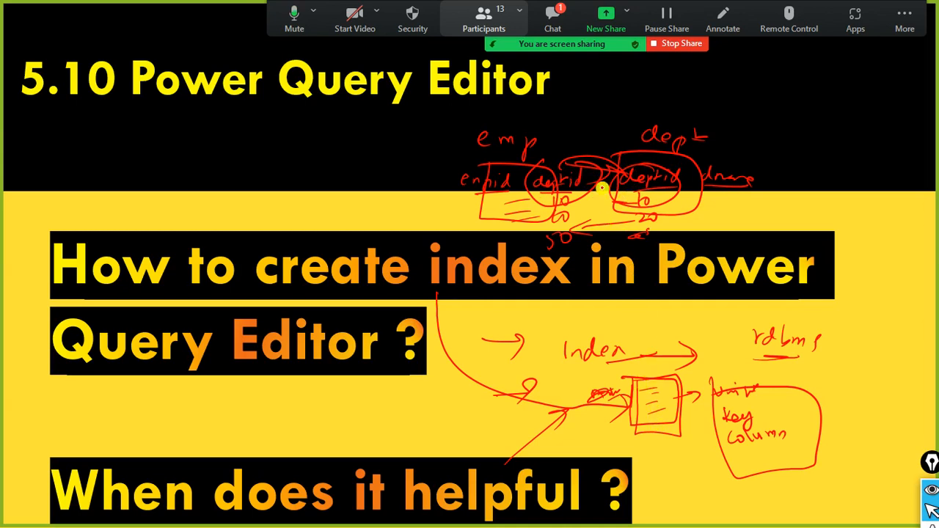
Sketch two tables joined by a line marked 1 and m, plus a small extra table box beside emp
mouse_move(205, 133)
mouse_down()
mouse_move(220, 197)
mouse_move(217, 128)
mouse_up()
drag(332, 141, 320, 133)
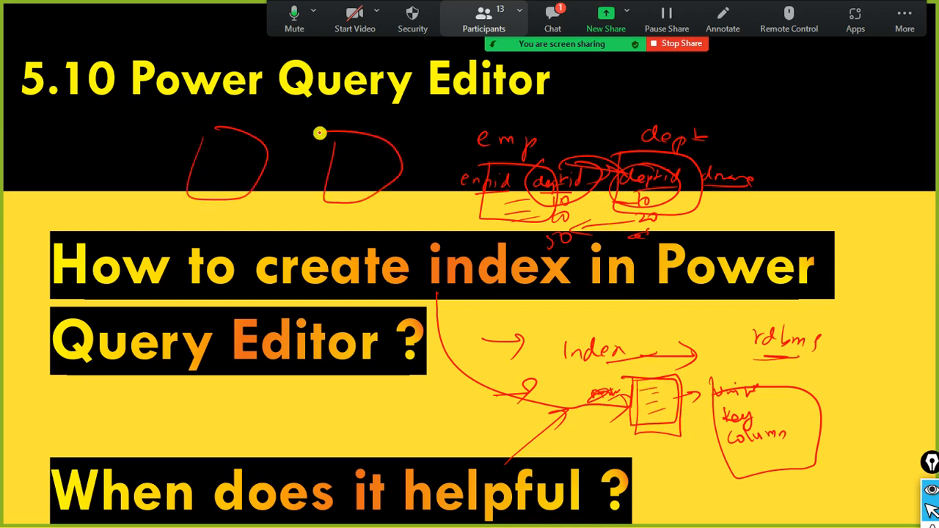
drag(270, 166, 329, 165)
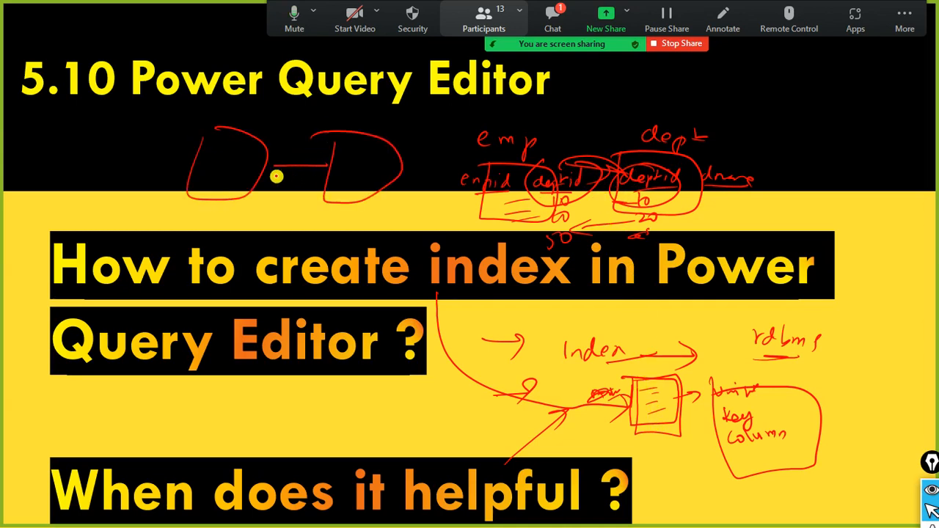
mouse_move(266, 178)
mouse_down()
mouse_move(320, 181)
mouse_move(327, 171)
mouse_up()
drag(416, 199, 420, 236)
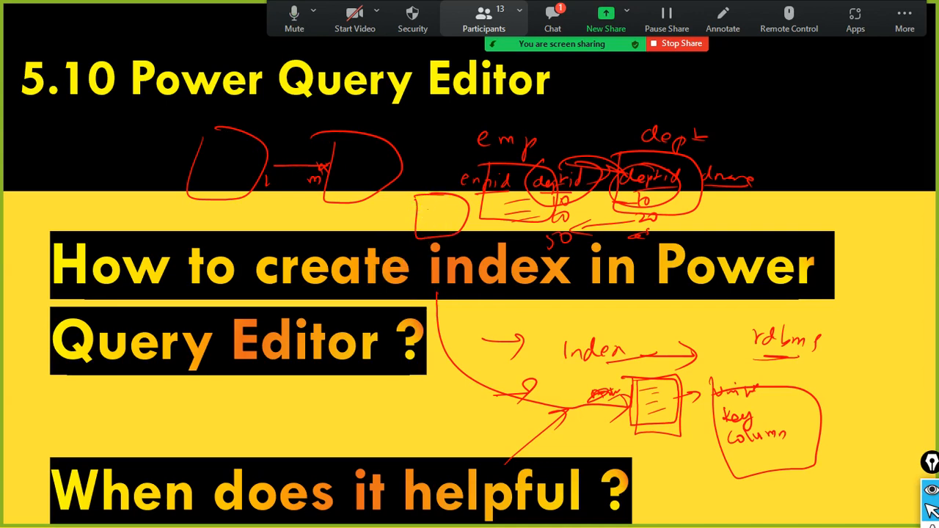
Switch to the Demo_PQ_Query Parameter report in Power BI Desktop and open the DimProduct query in Power Query Editor
key(alt+Tab)
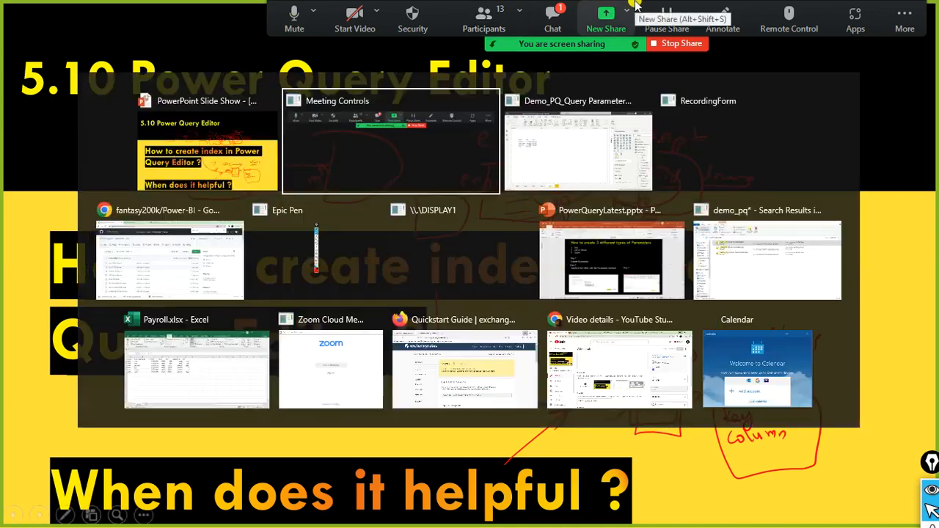
key(alt+Tab)
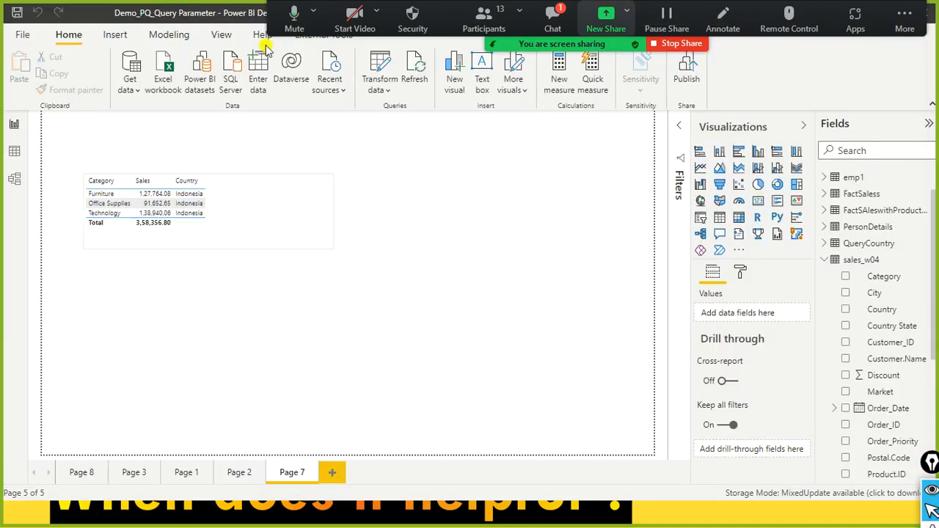
click(382, 88)
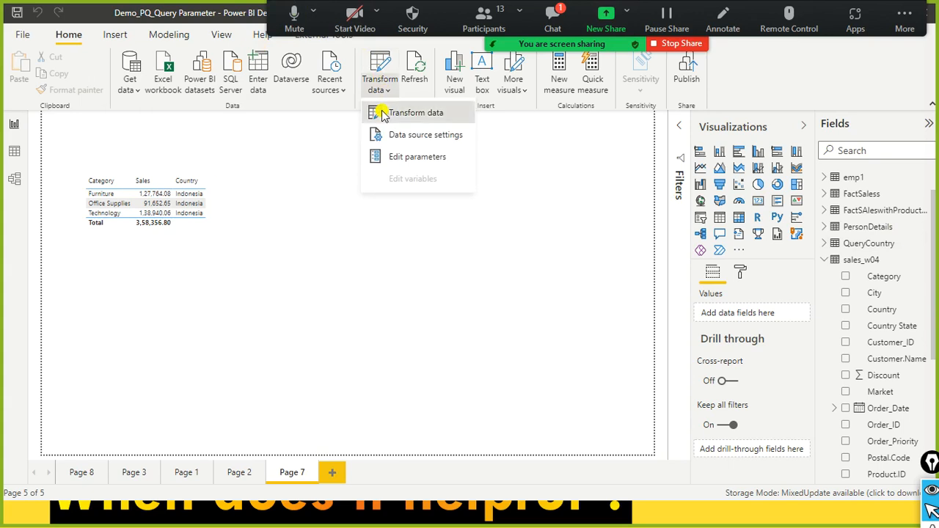
click(383, 111)
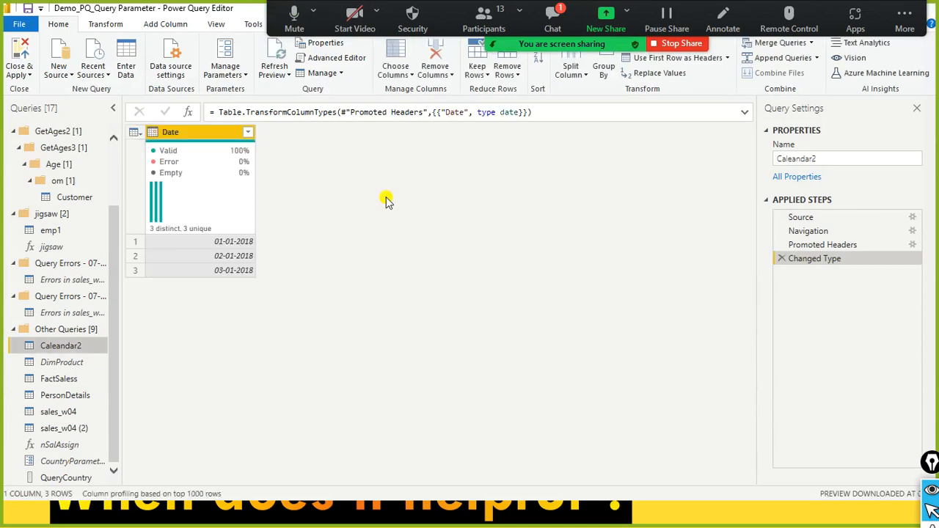
click(62, 363)
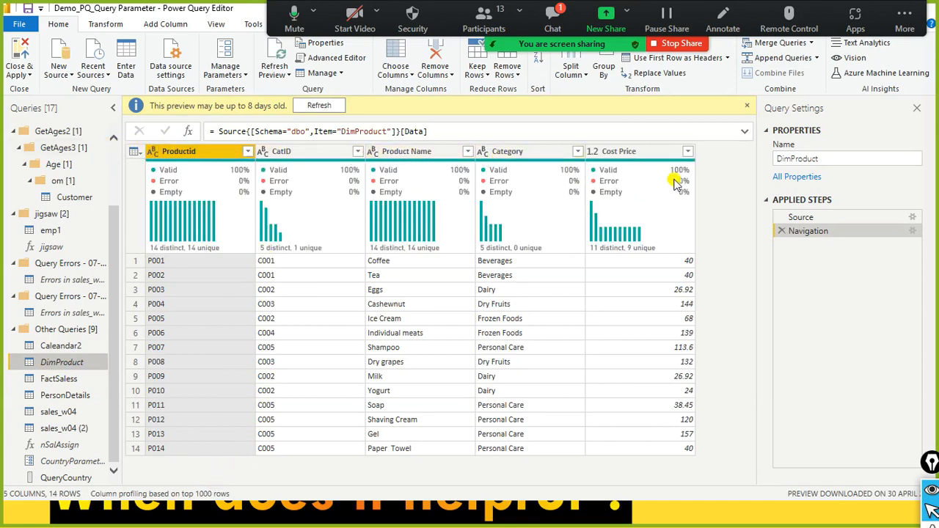
Check the meeting chat messages, and refresh the outdated DimProduct data preview
click(552, 21)
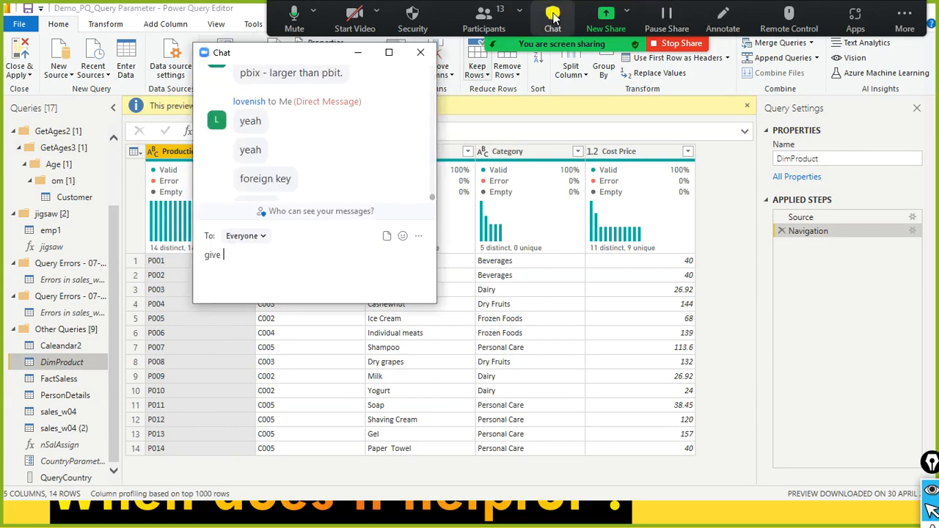
click(432, 53)
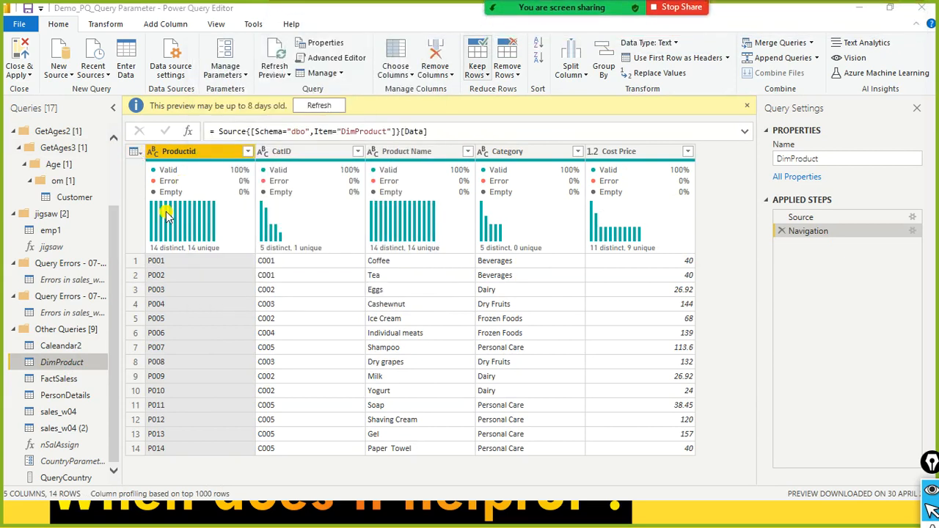
click(308, 109)
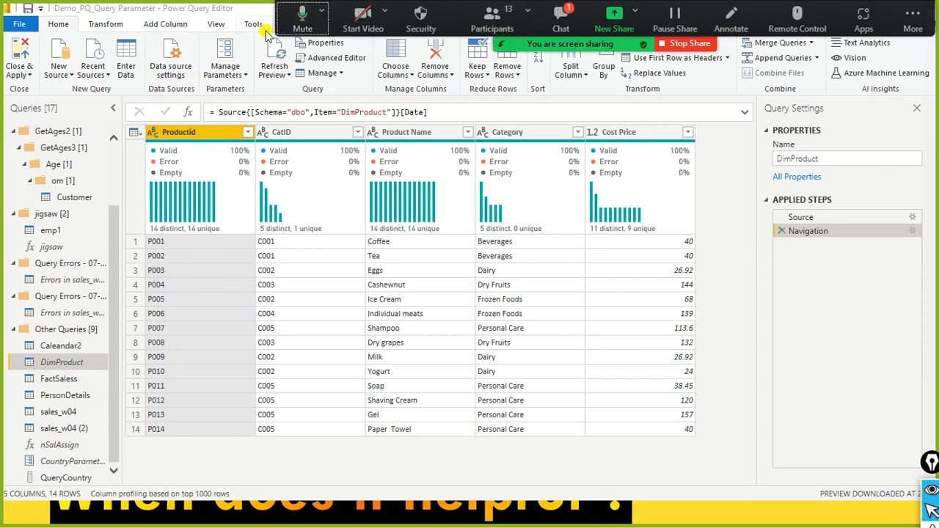
Add an index column starting from 0 to the DimProduct query
click(166, 24)
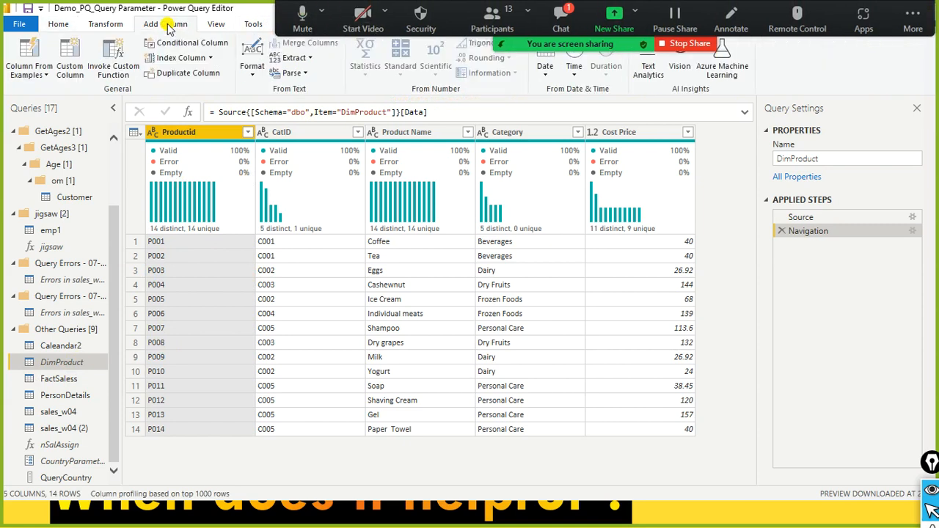
click(210, 59)
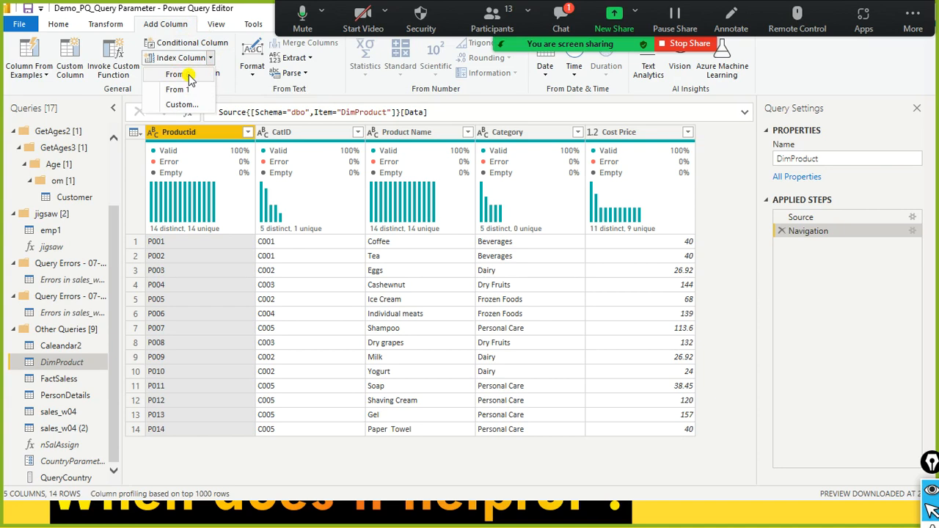
click(188, 76)
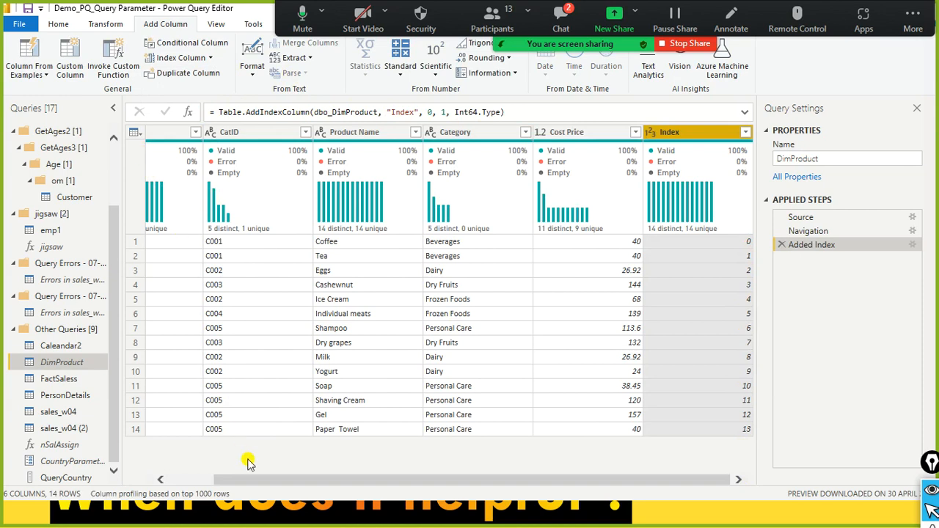
Rename the new Index column of DimProduct as Product Key
drag(296, 481, 323, 480)
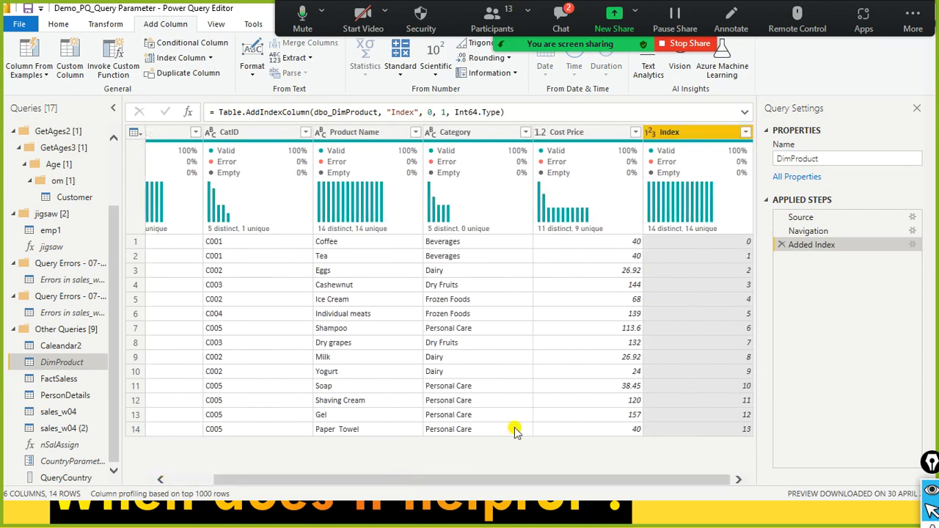
click(679, 139)
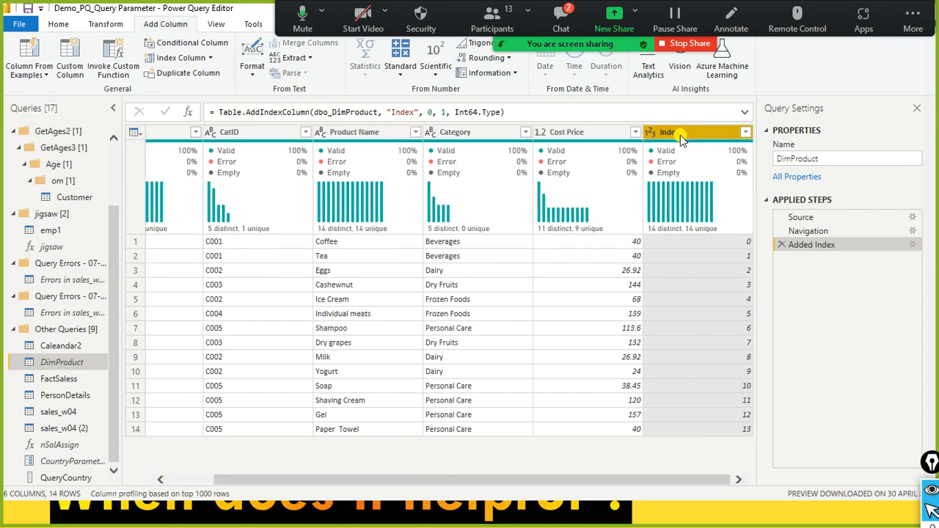
double_click(681, 133)
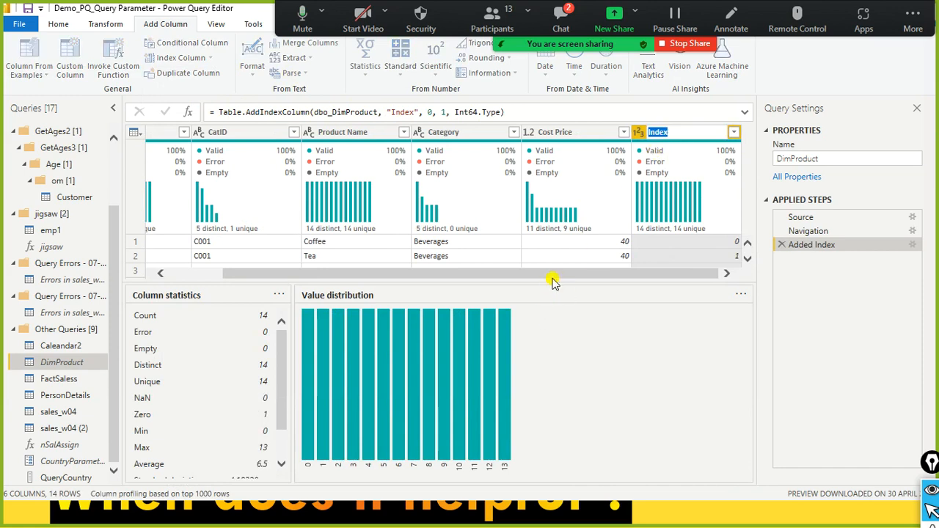
key(Return)
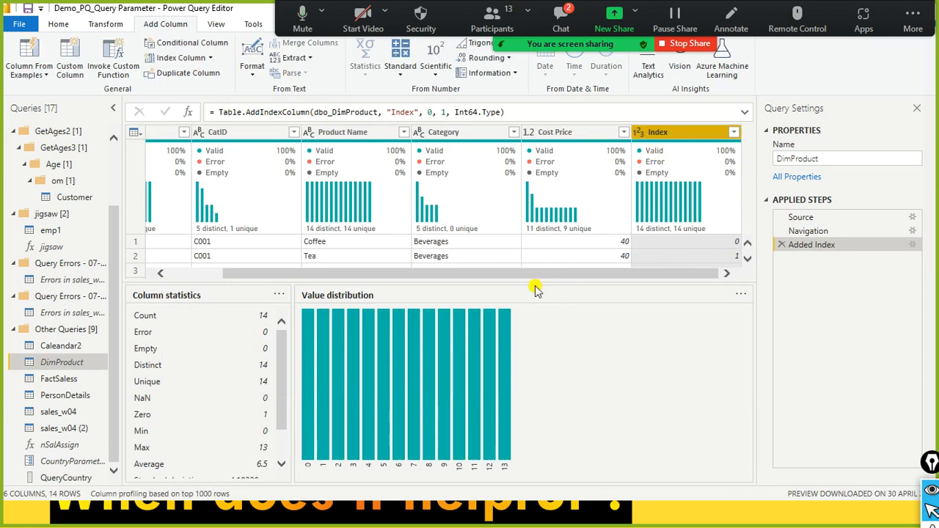
drag(540, 284, 530, 484)
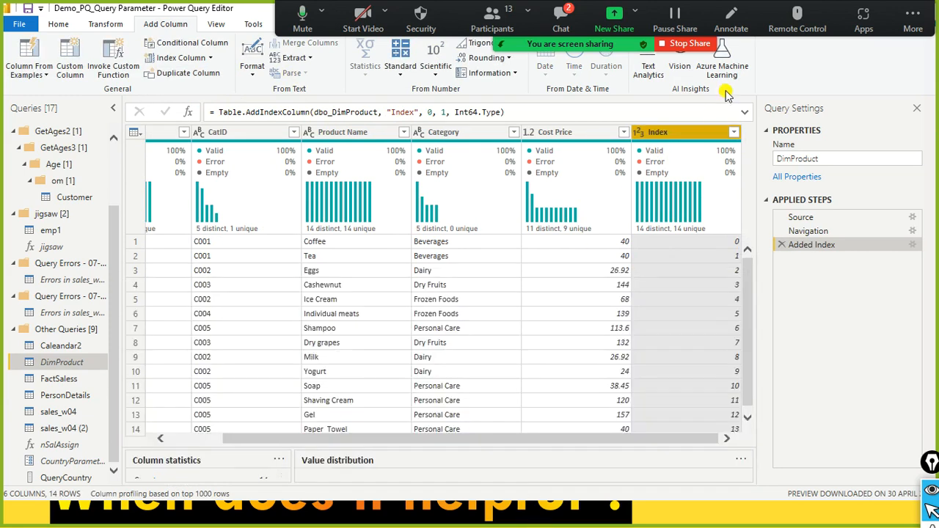
double_click(667, 133)
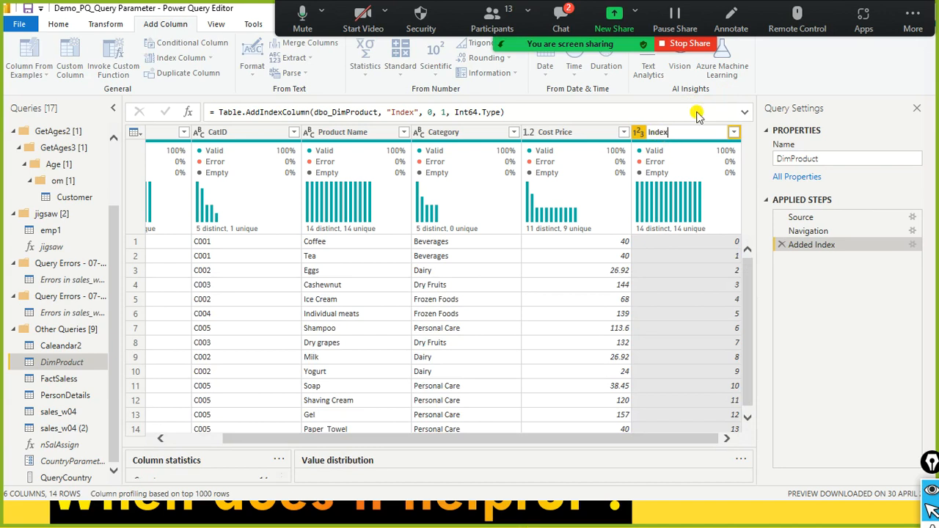
key(ctrl+a)
text(P)
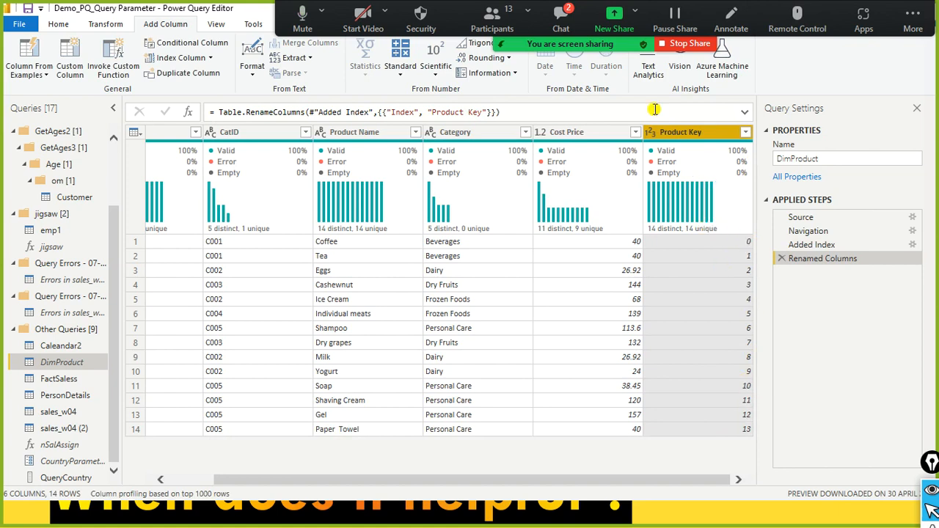
Add an index column starting from 1 and a custom index column starting at 100 with an increment of 1
click(207, 57)
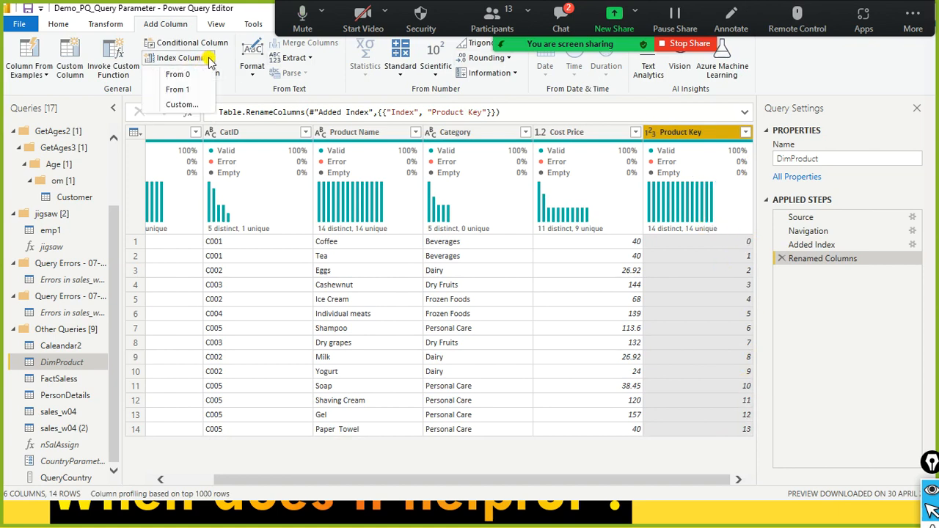
click(177, 89)
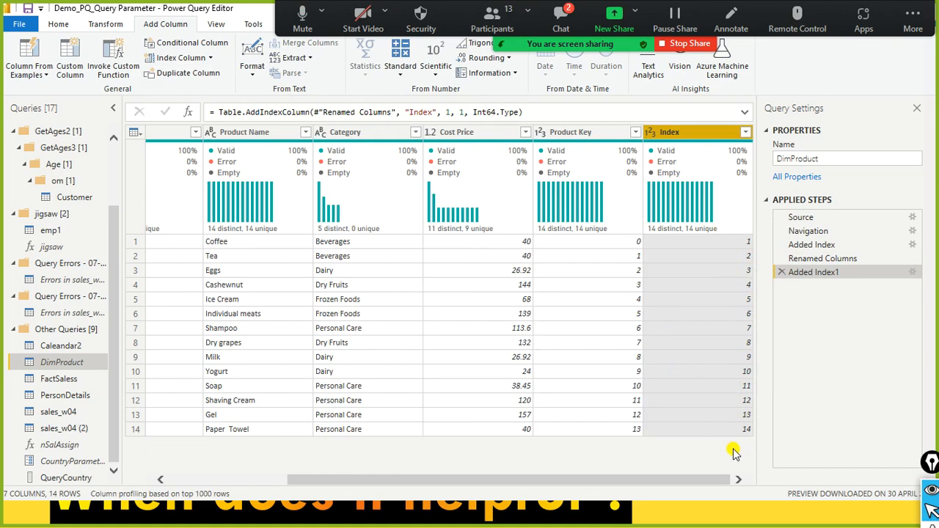
click(213, 63)
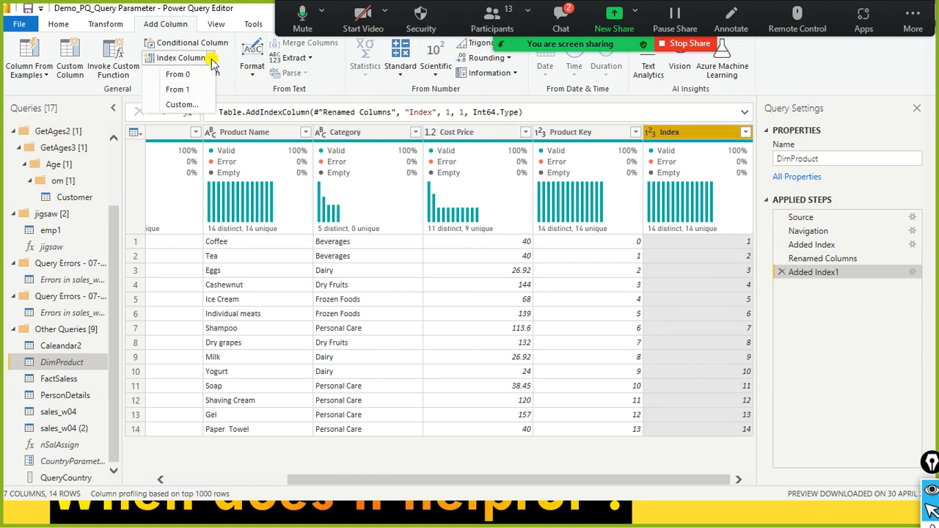
click(187, 105)
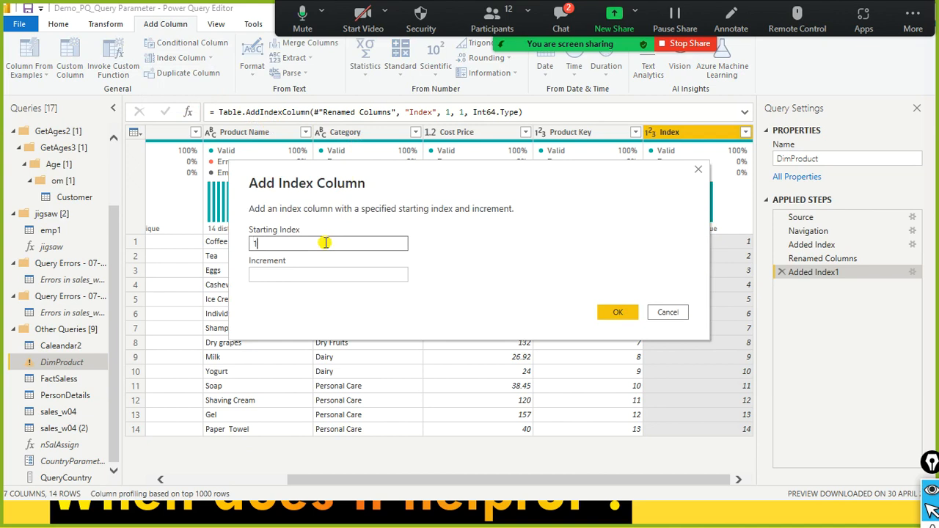
click(299, 270)
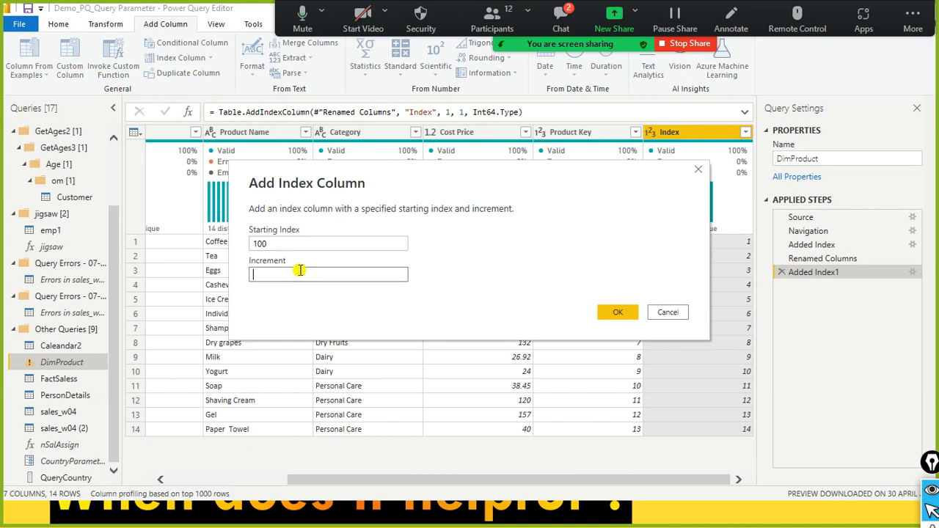
click(621, 312)
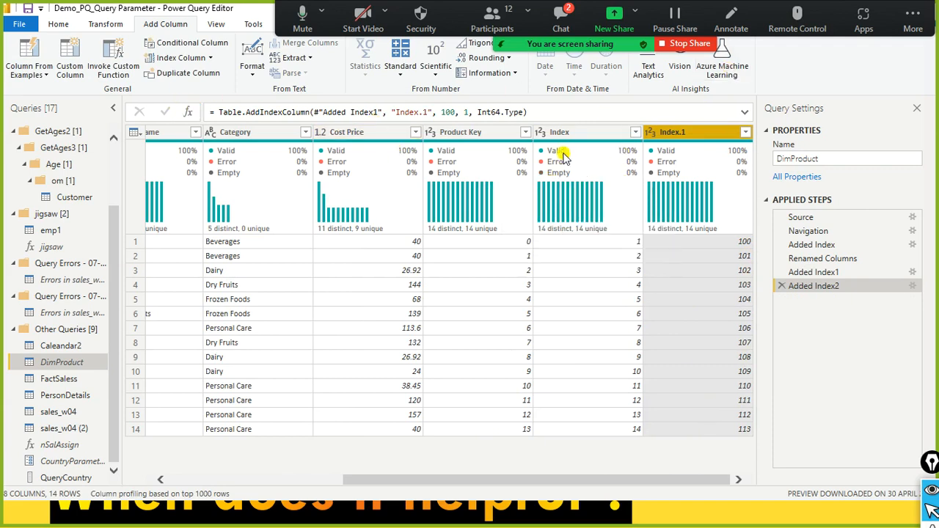
click(210, 58)
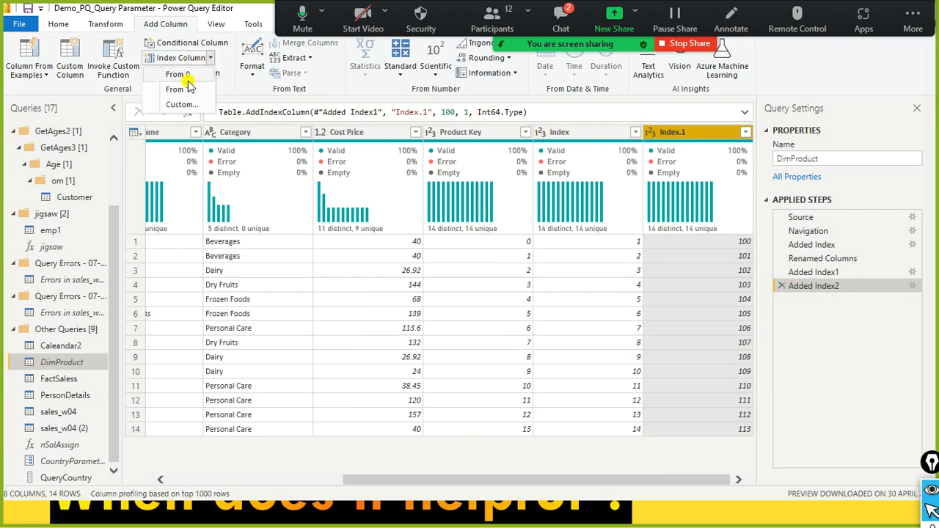
click(382, 80)
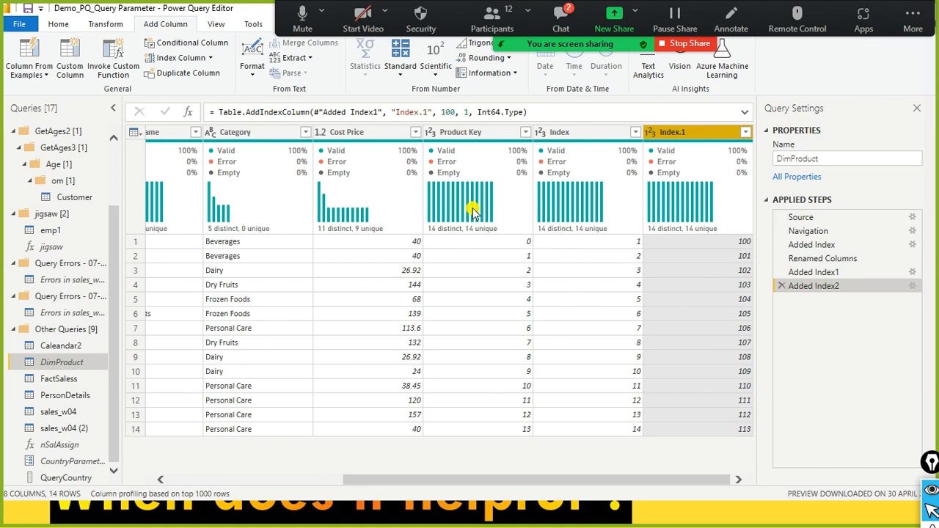
Read the recent messages in the meeting chat and close the chat window
click(561, 16)
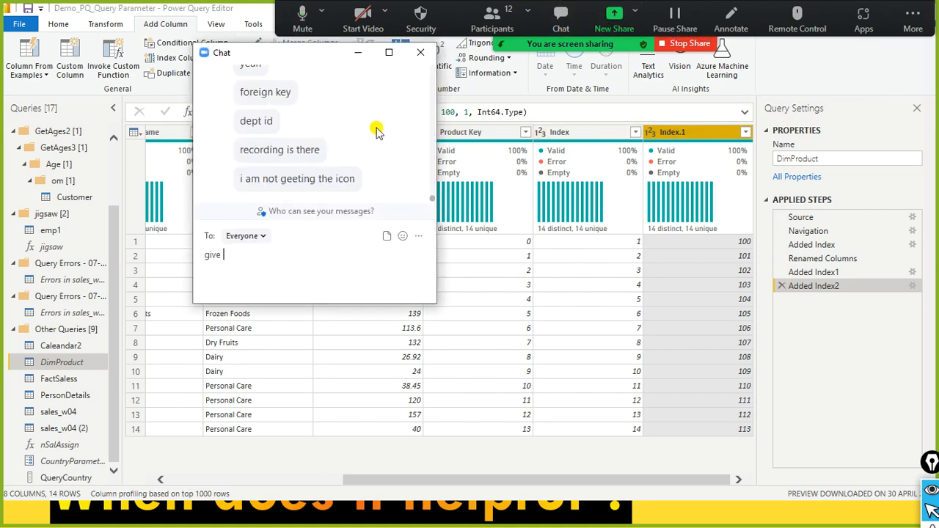
scroll(376, 130, up, 2)
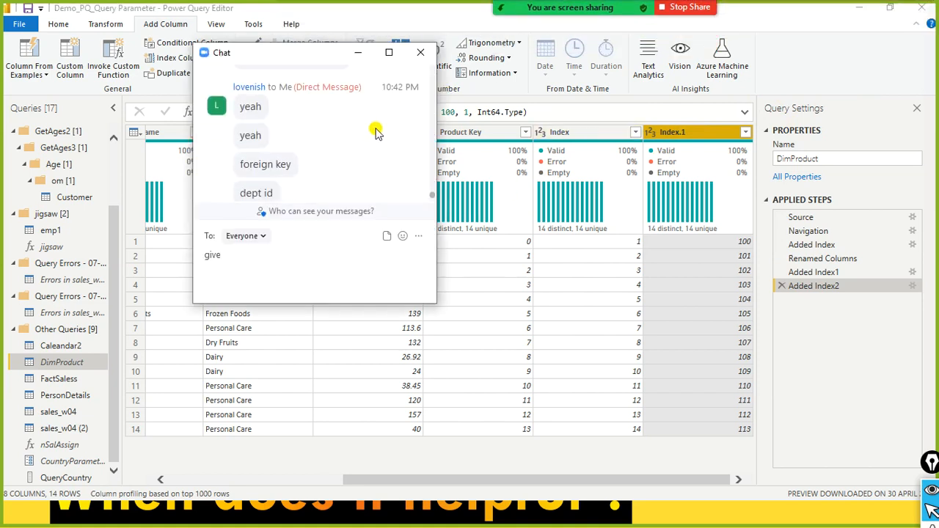
scroll(376, 131, down, 2)
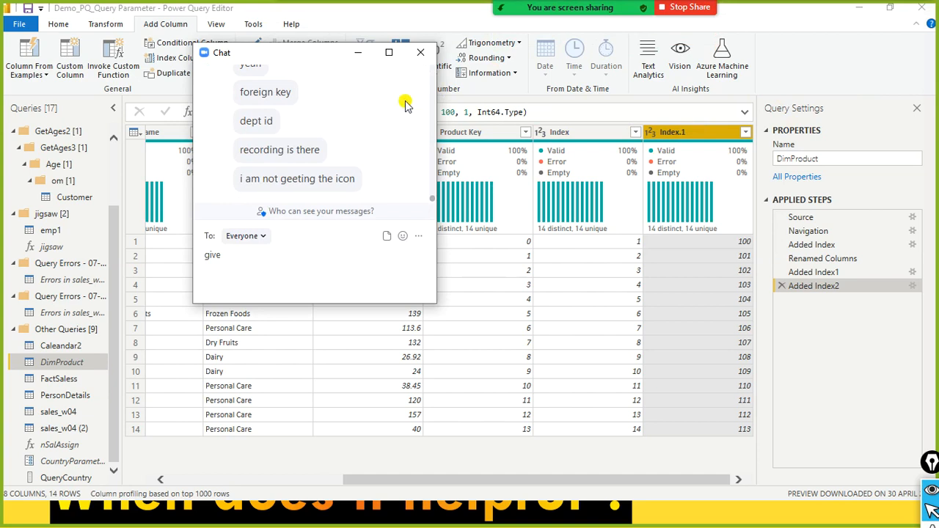
click(420, 52)
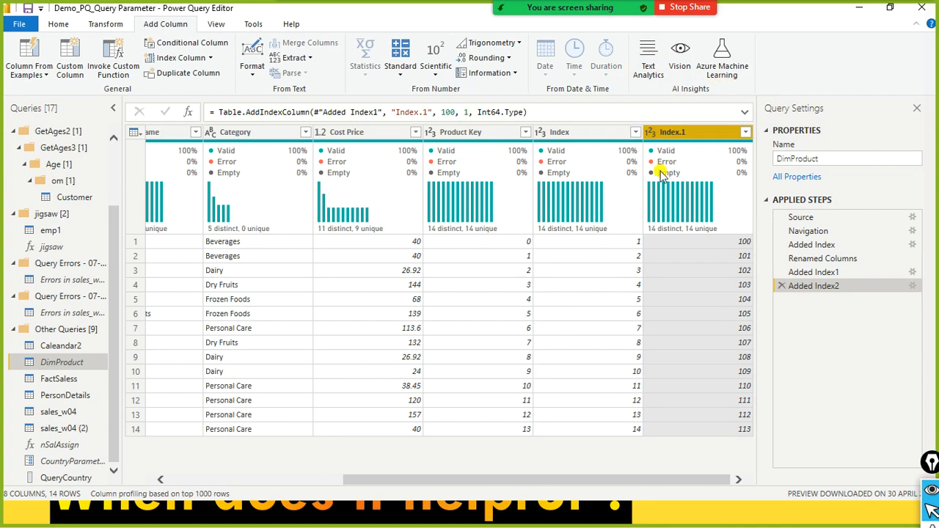
mouse_move(667, 170)
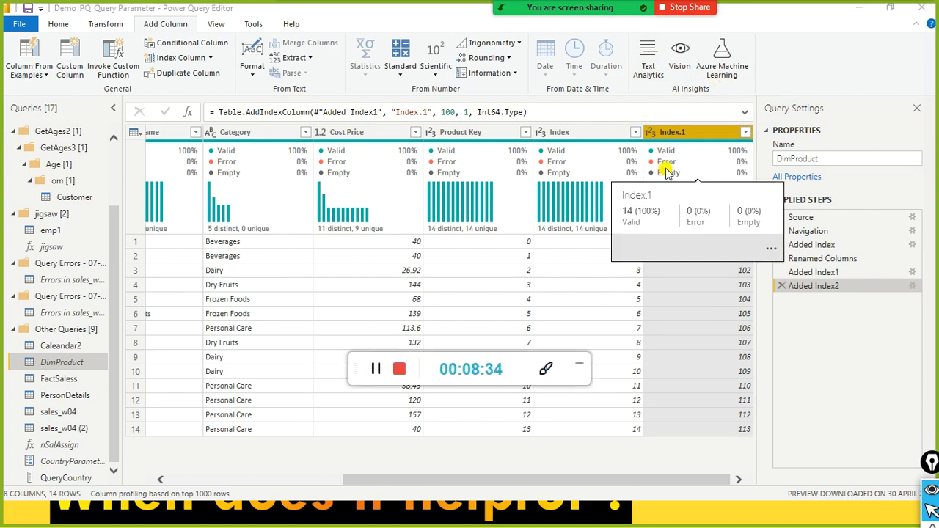
drag(359, 381, 776, 72)
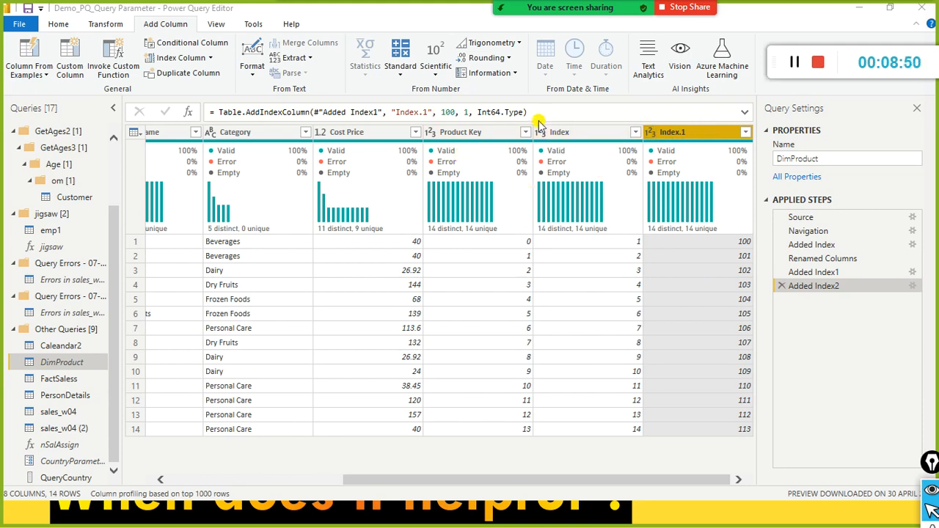
Remove the Product Key and Index columns from the DimProduct query
right_click(458, 136)
click(485, 162)
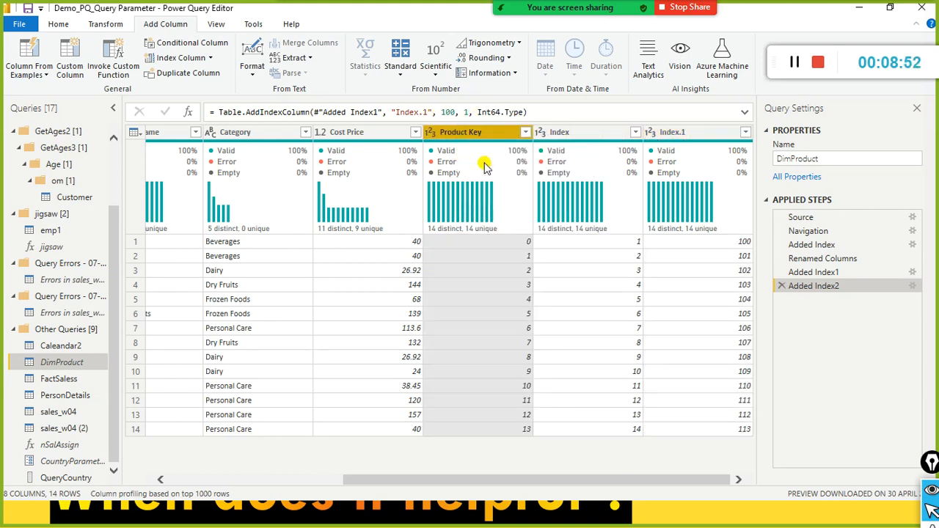
right_click(578, 136)
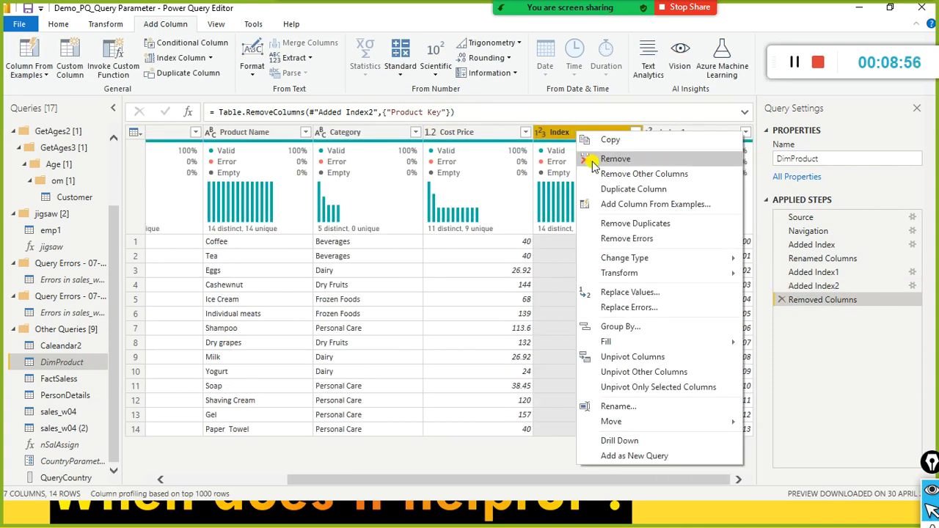
click(614, 159)
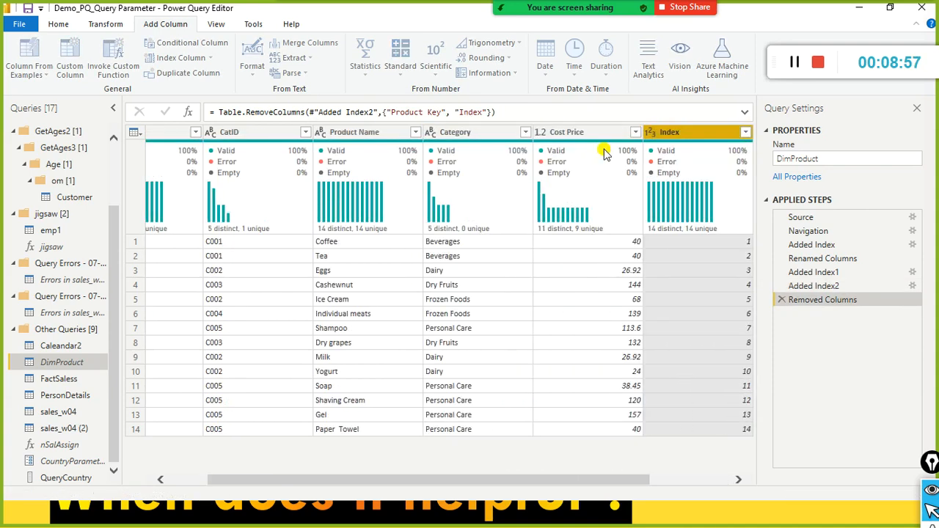